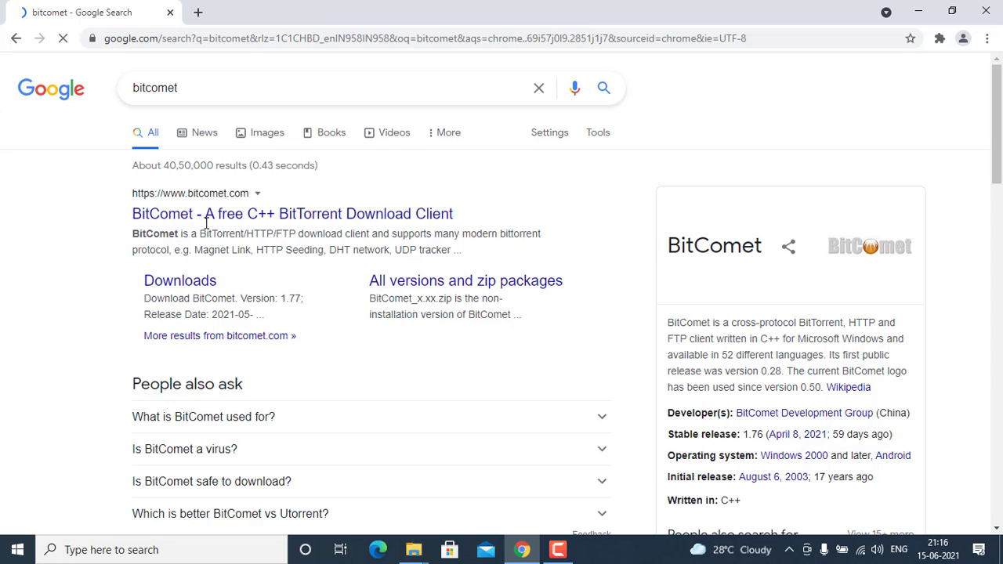
Open the official BitComet website from the search results and download the Windows version of BitComet 1.77
click(209, 225)
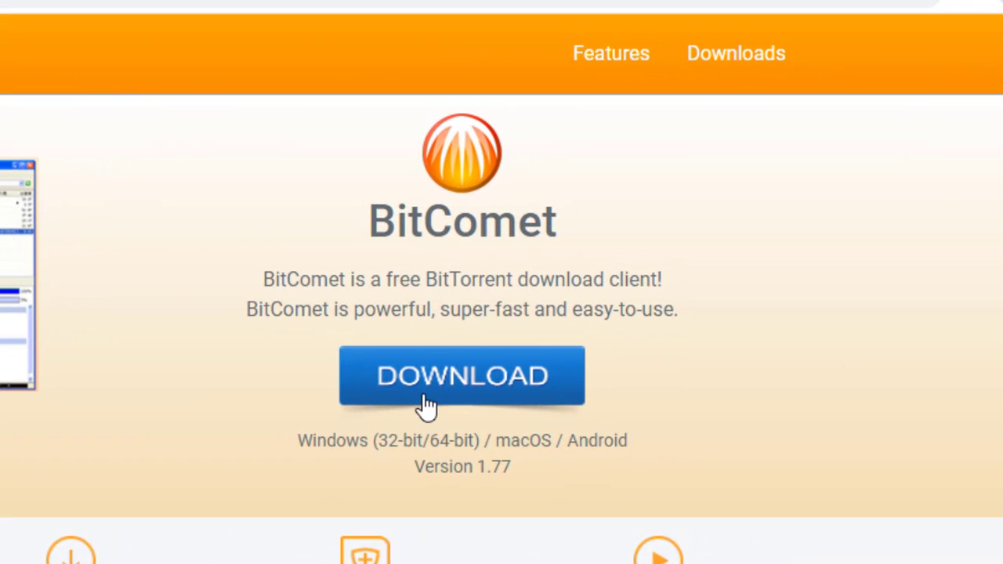
click(426, 398)
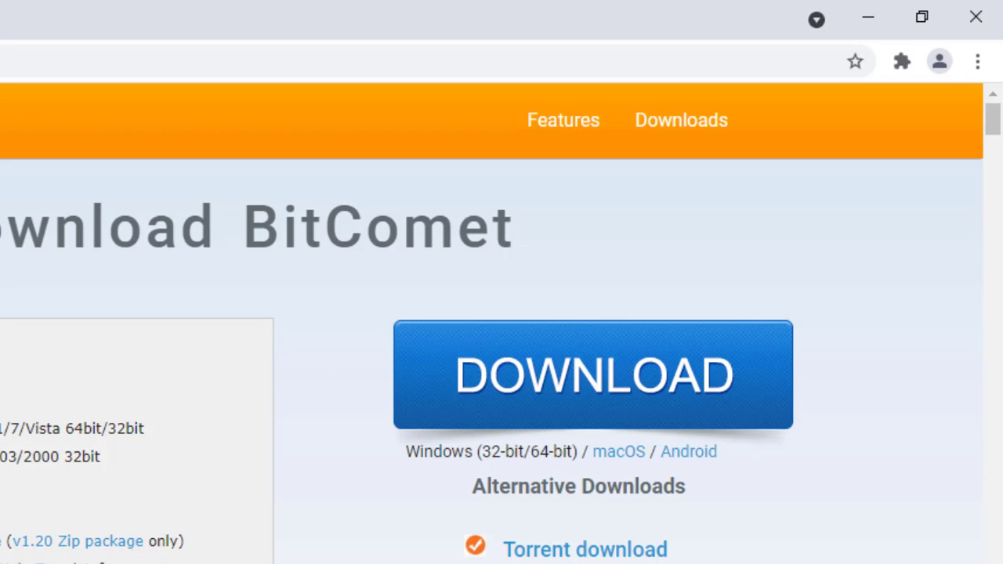
click(643, 392)
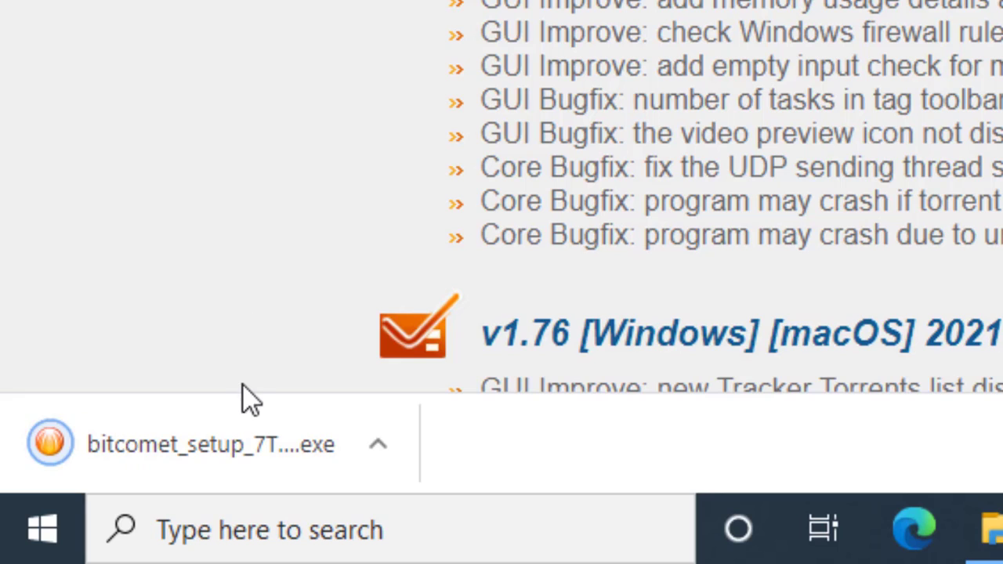
Install BitComet with English as the setup language, declining the Avast Free Antivirus offer, and bring up the launched program
click(235, 442)
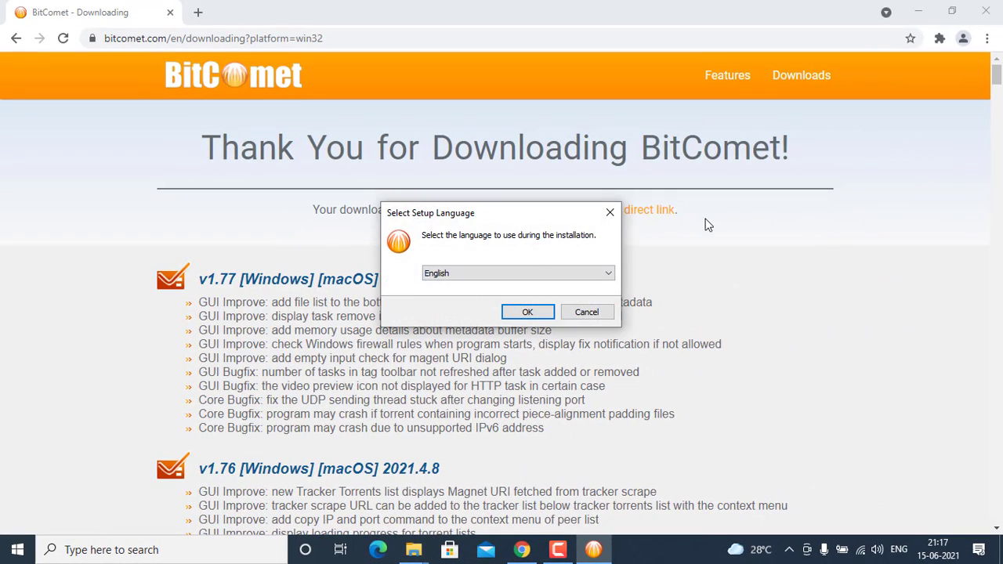
click(540, 313)
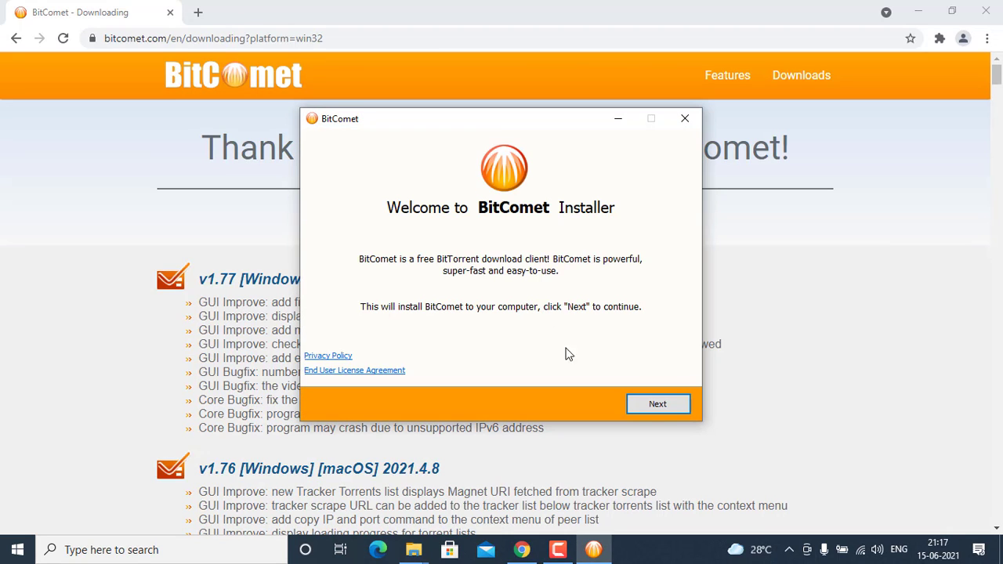
click(647, 406)
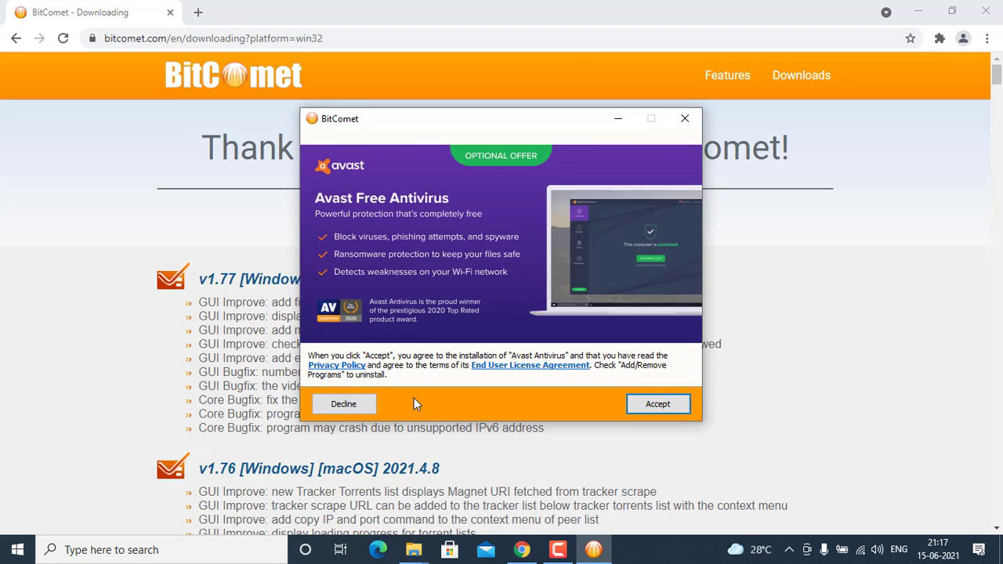
click(361, 410)
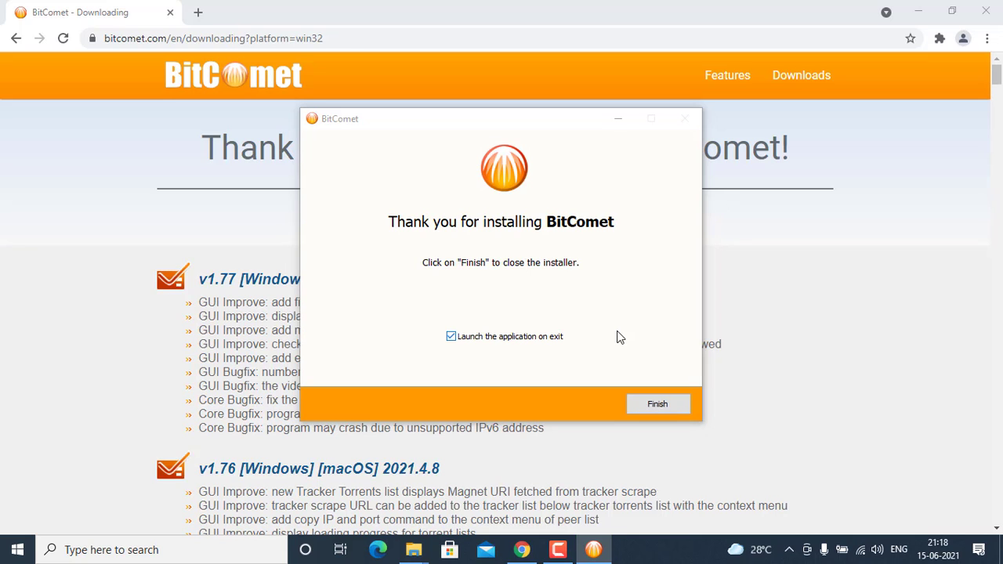
click(665, 403)
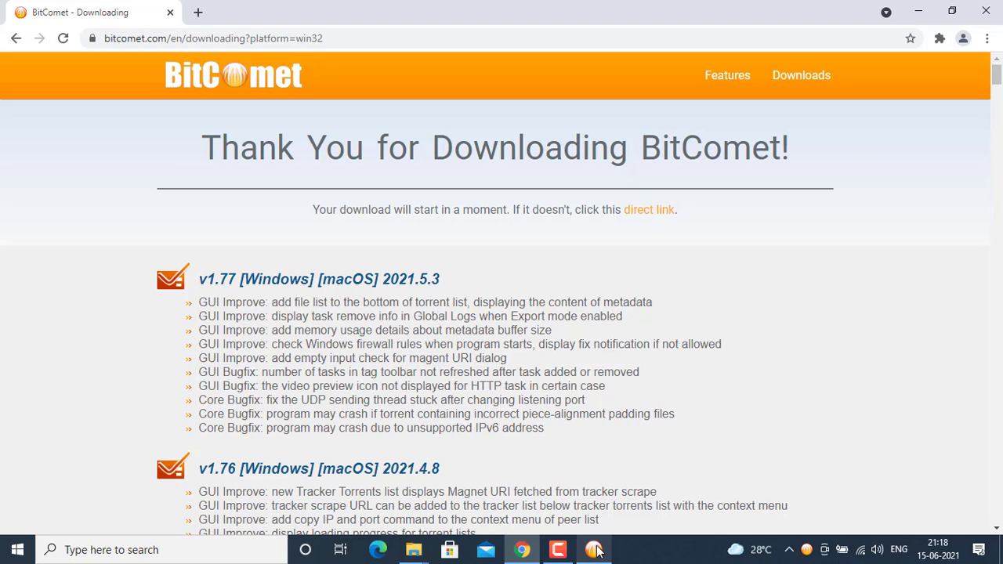
click(597, 550)
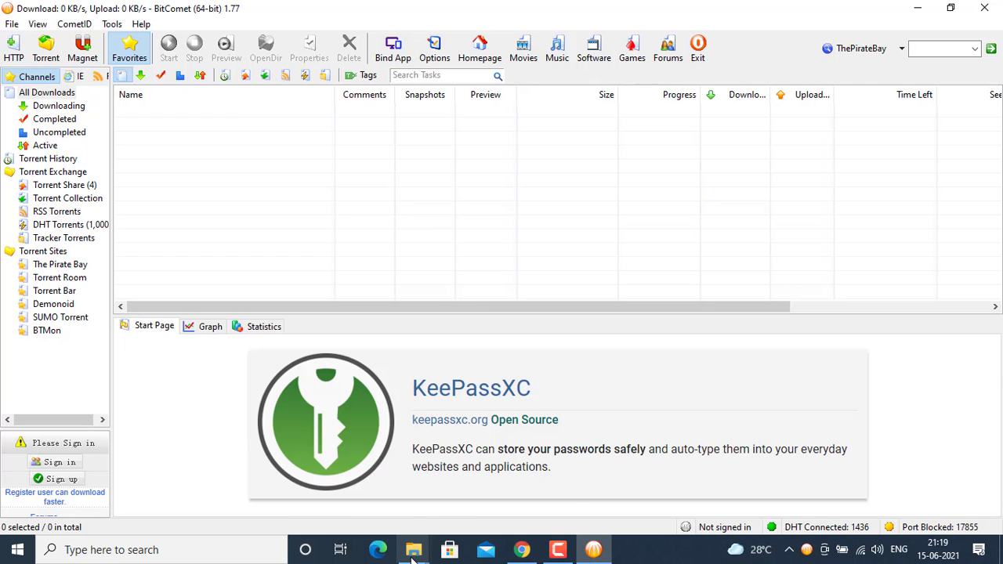
Switch to the Pictures folder in File Explorer and open "Windows 11 [TeamOS].torrent" in BitComet
mouse_move(412, 554)
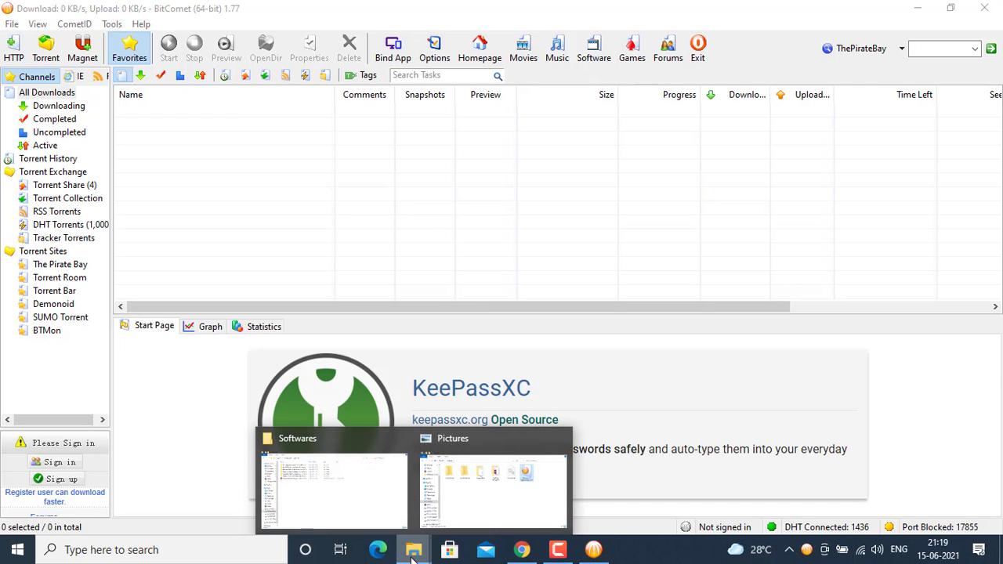
click(481, 503)
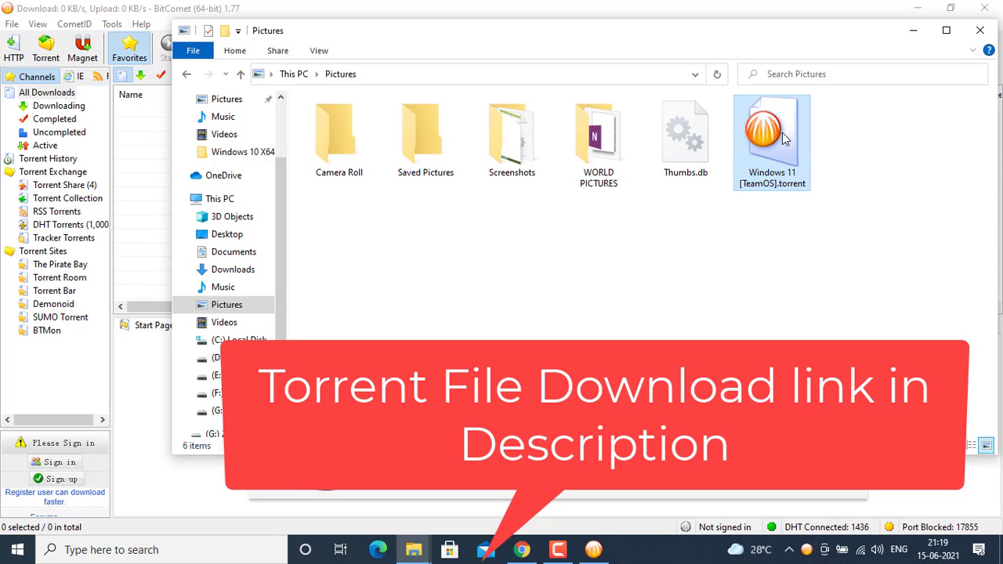
right_click(784, 137)
click(788, 139)
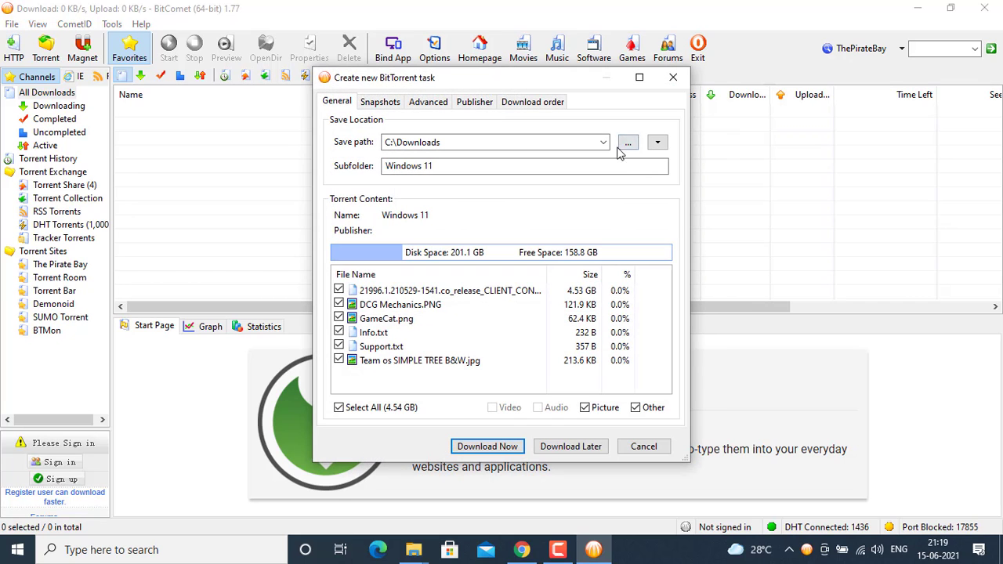
Start downloading the Windows 11 torrent immediately to D:\Softwares and show the task's summary
click(602, 142)
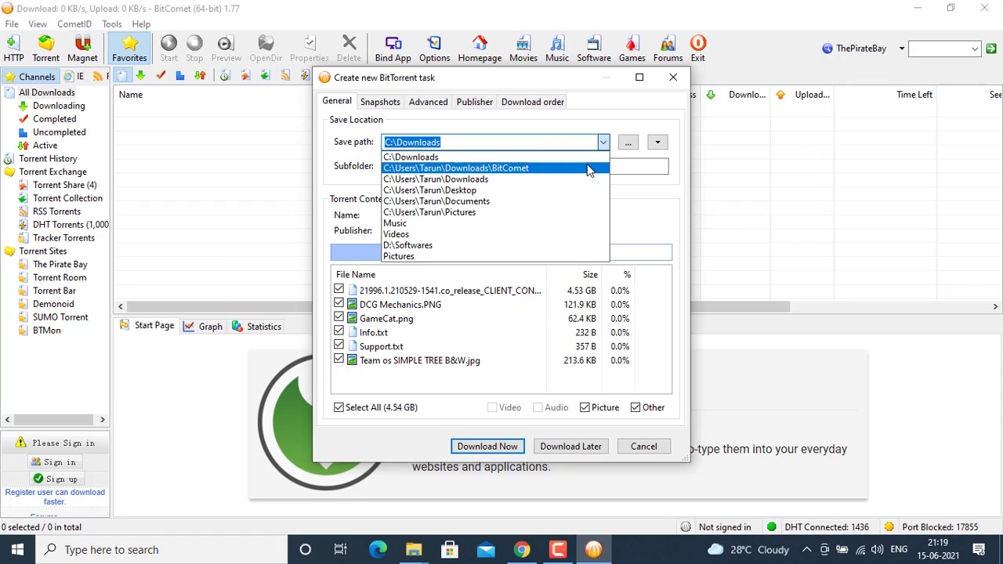
click(570, 245)
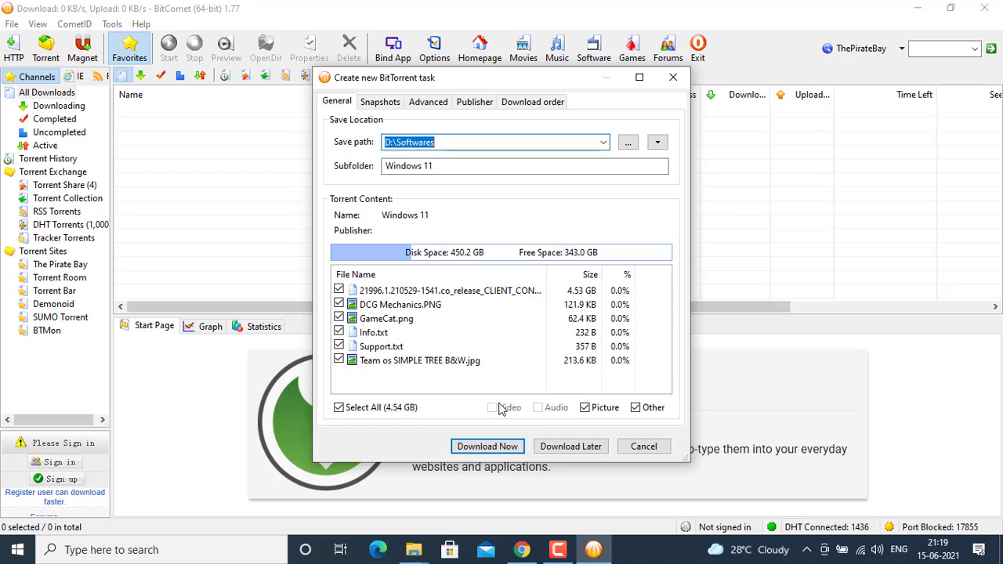
click(485, 447)
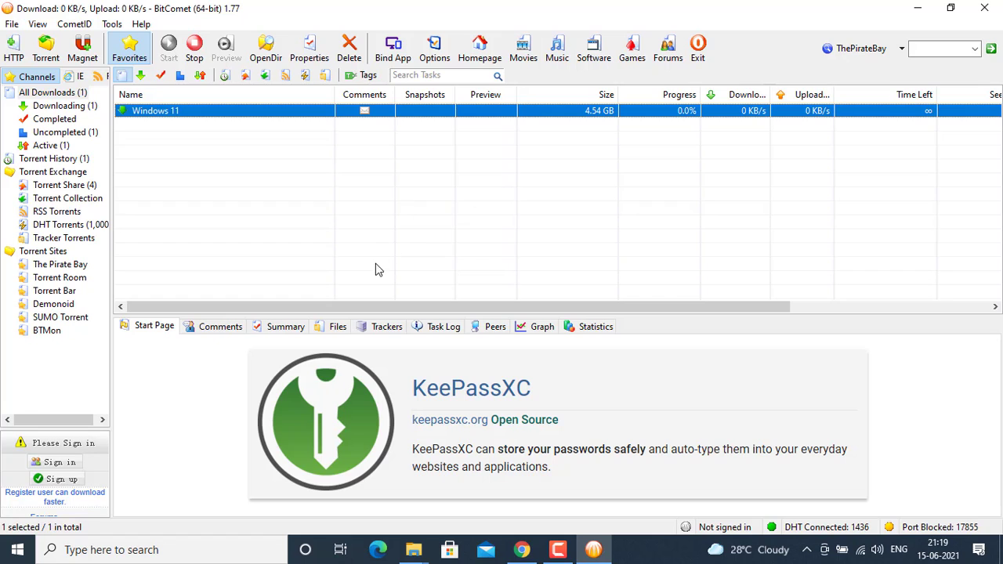
click(287, 327)
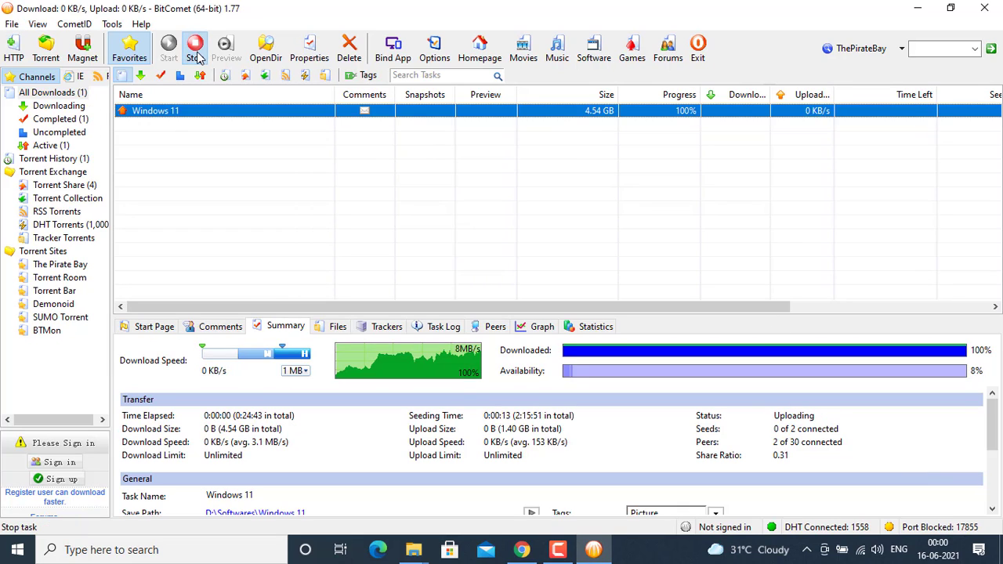
Stop the Windows 11 task and open its download folder, widening the Name column and selecting the ISO file
click(195, 49)
click(267, 50)
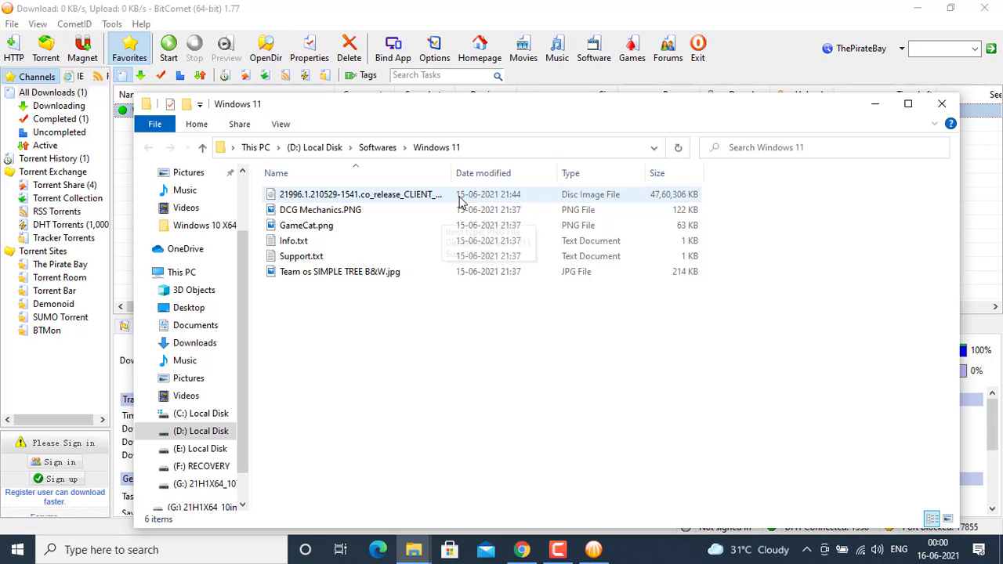
drag(453, 178, 600, 197)
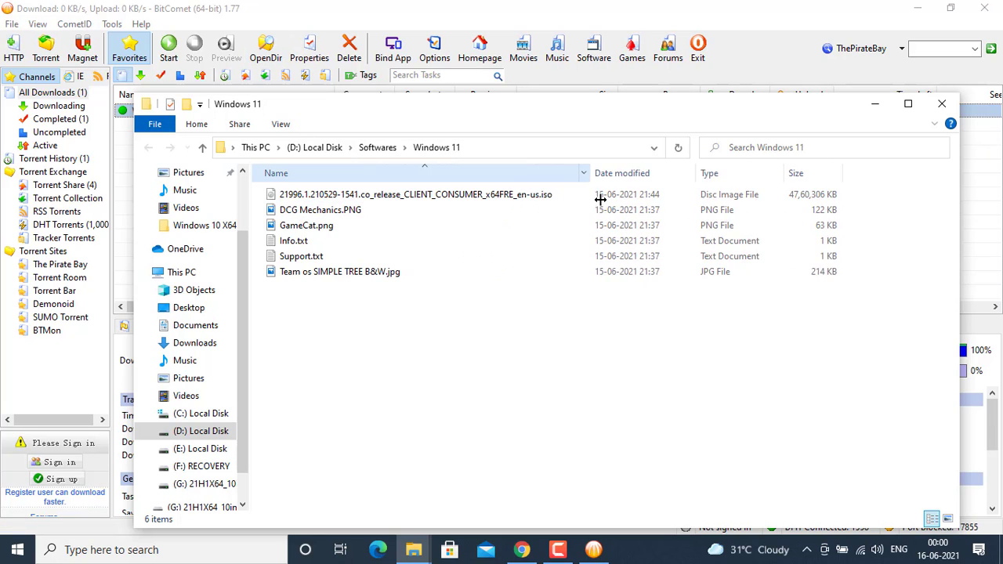
click(487, 199)
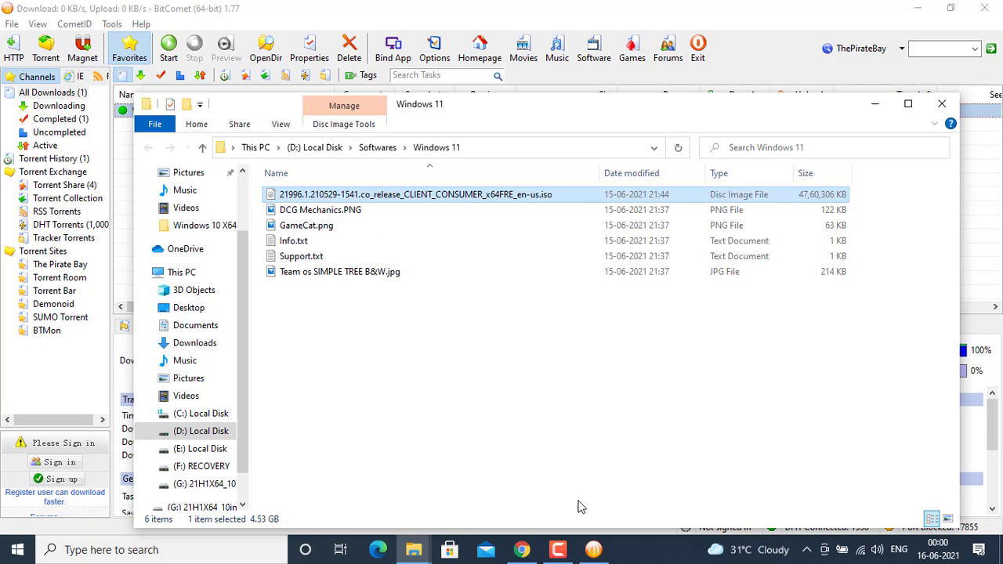
Switch to Chrome, search for "rufus" in a new tab, and download and launch Rufus 3.14 from rufus.ie
click(523, 551)
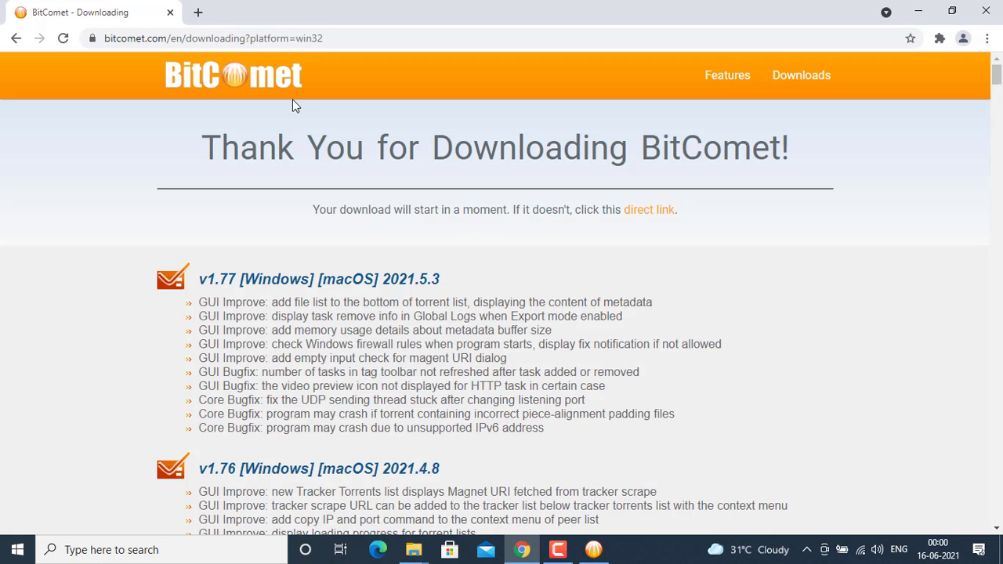
click(198, 12)
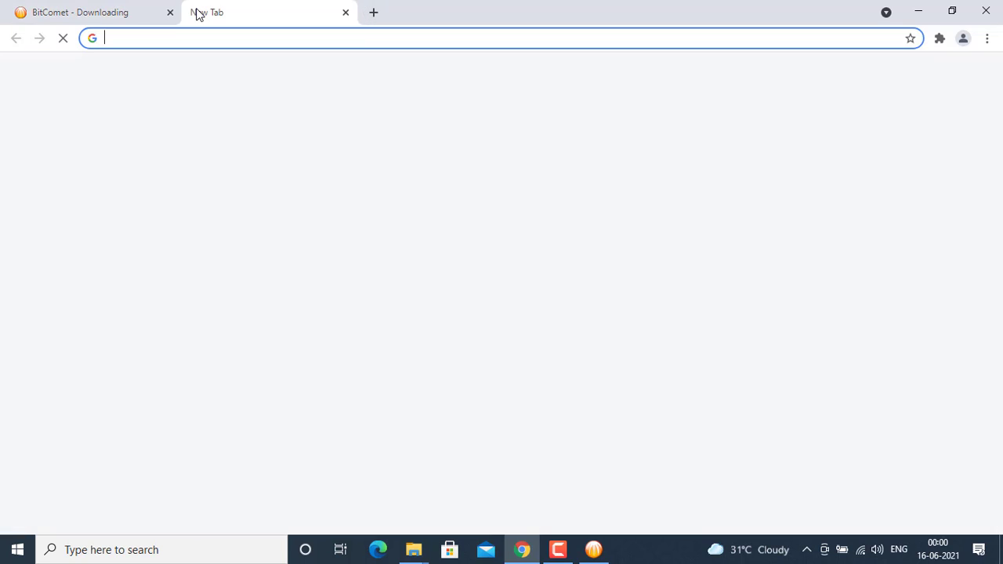
text(rufus)
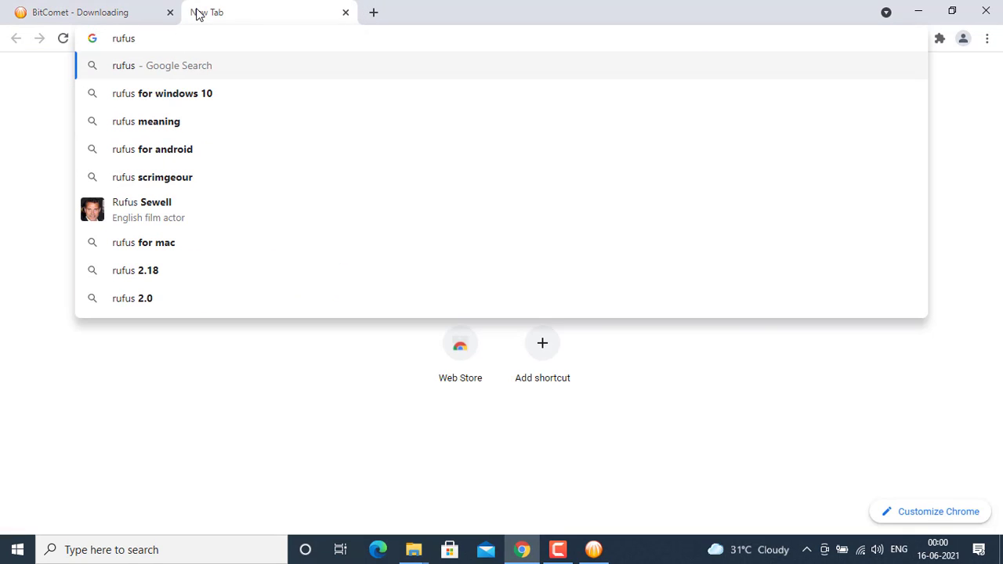
key(Return)
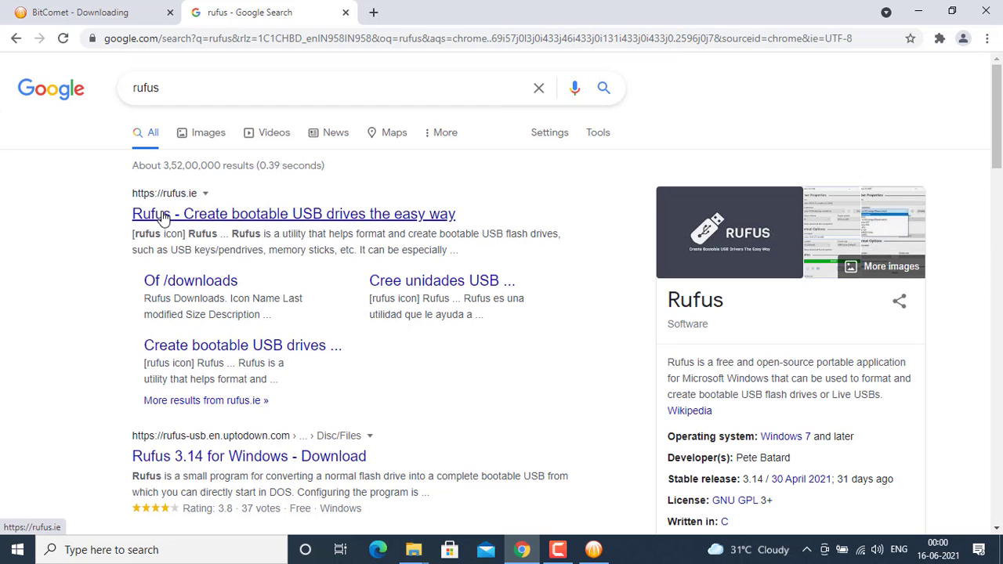
click(162, 217)
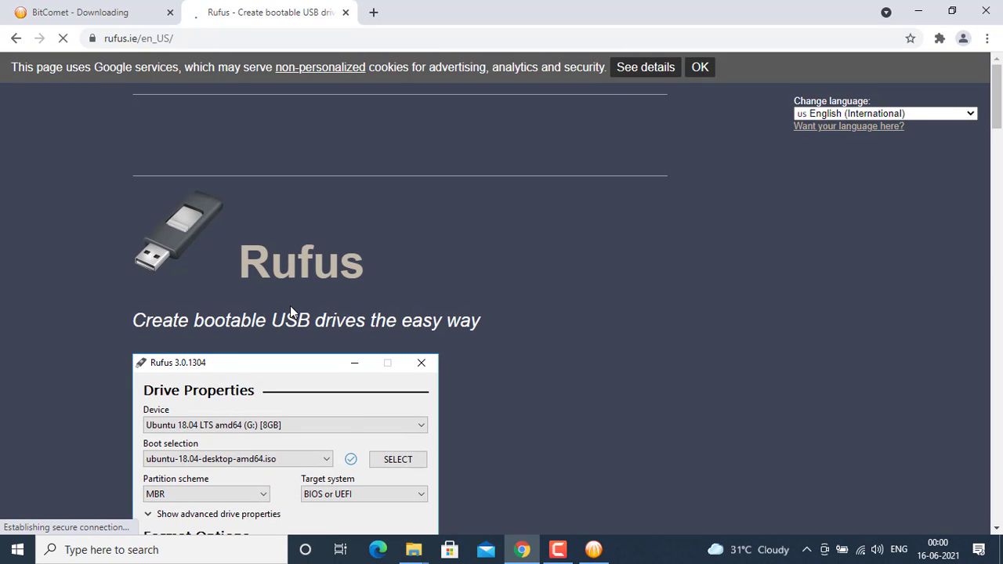
scroll(290, 310, down, 10)
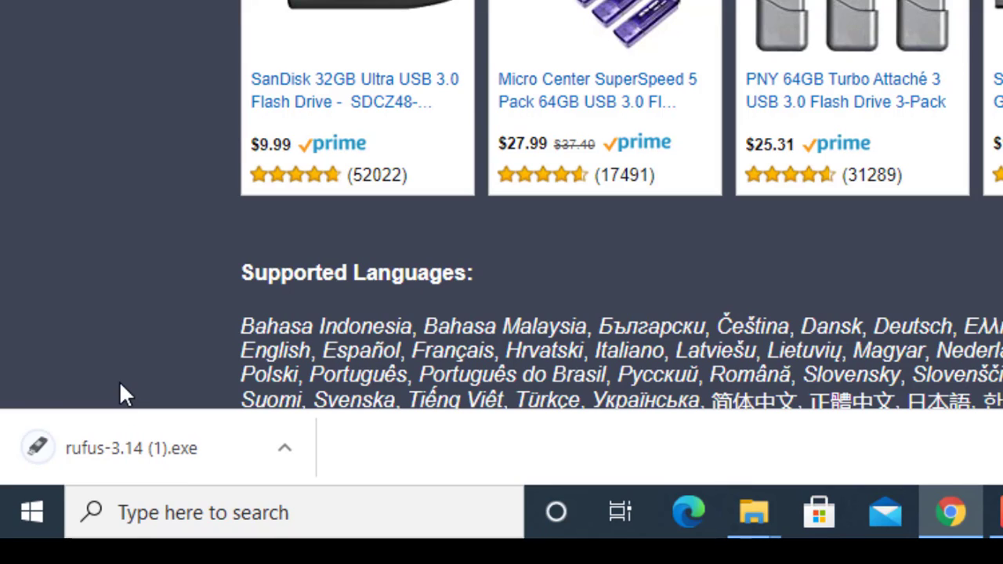
click(122, 445)
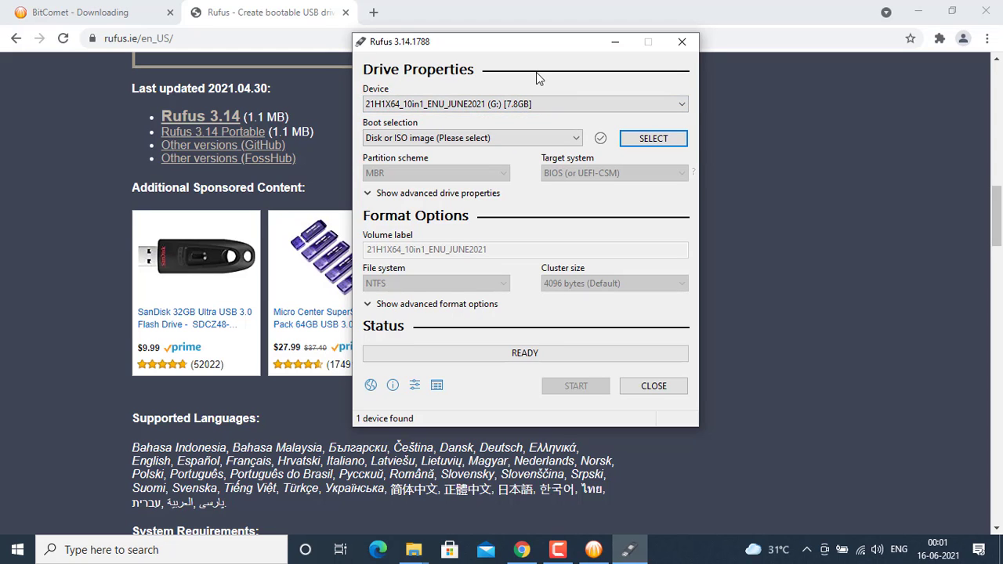
Check the capacity and free space of the G: USB drive under This PC in File Explorer, closing the window when done
key(super+e)
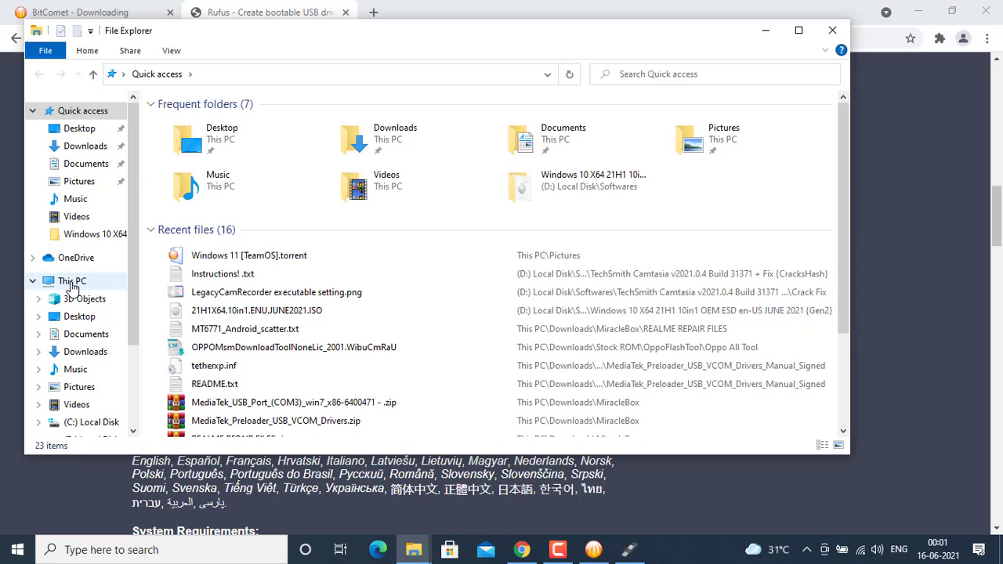
click(70, 282)
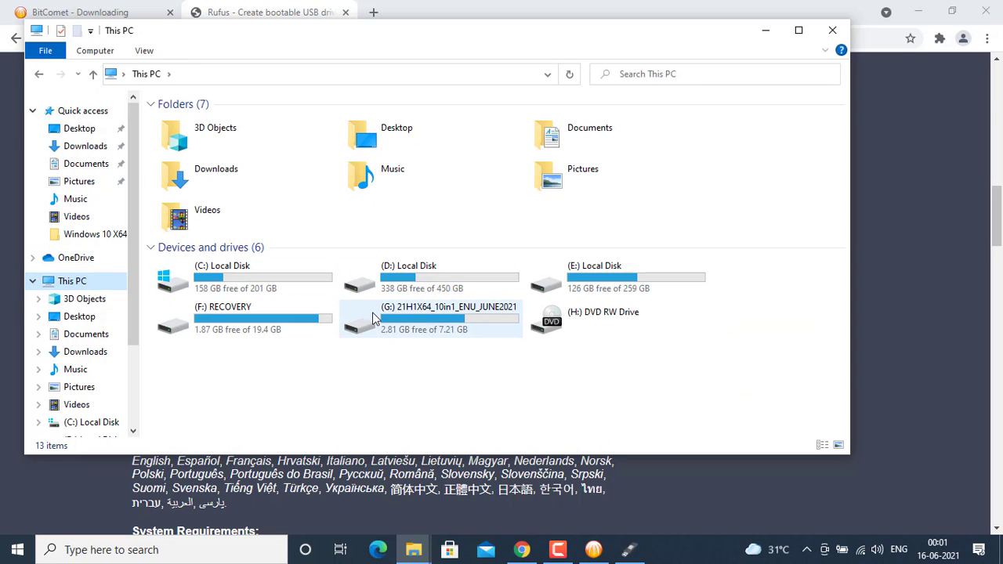
click(434, 327)
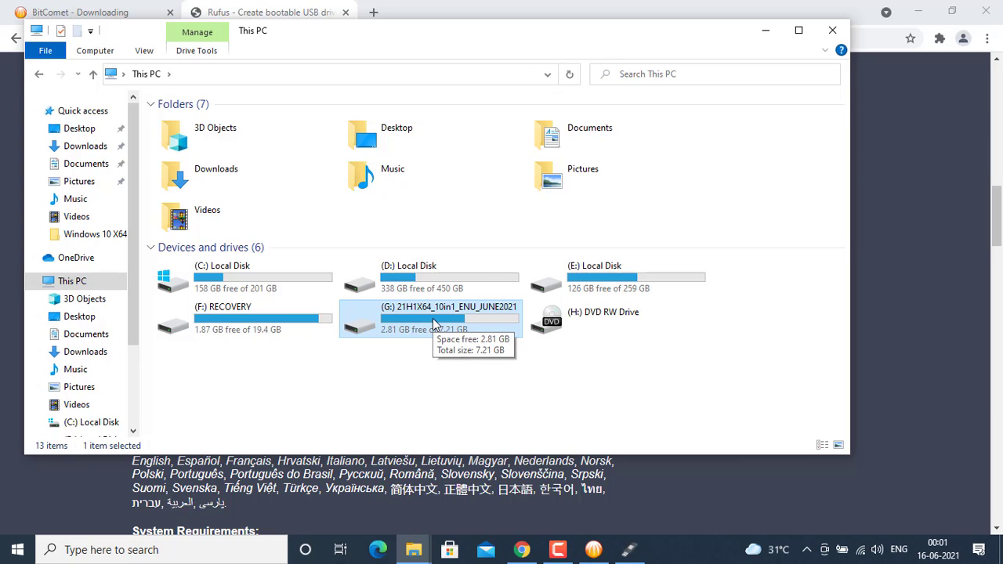
click(835, 32)
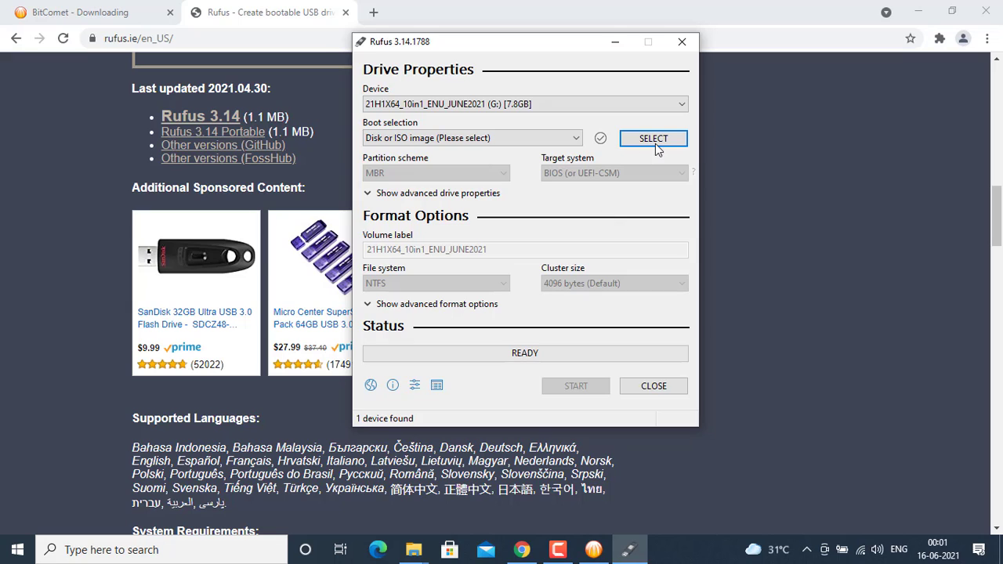
Load 21996.1.210529-1541.co_release_CLIENT_CONSUMER_x64FRE_en-us.iso from D:\Softwares\Windows 11 as the boot image
click(657, 145)
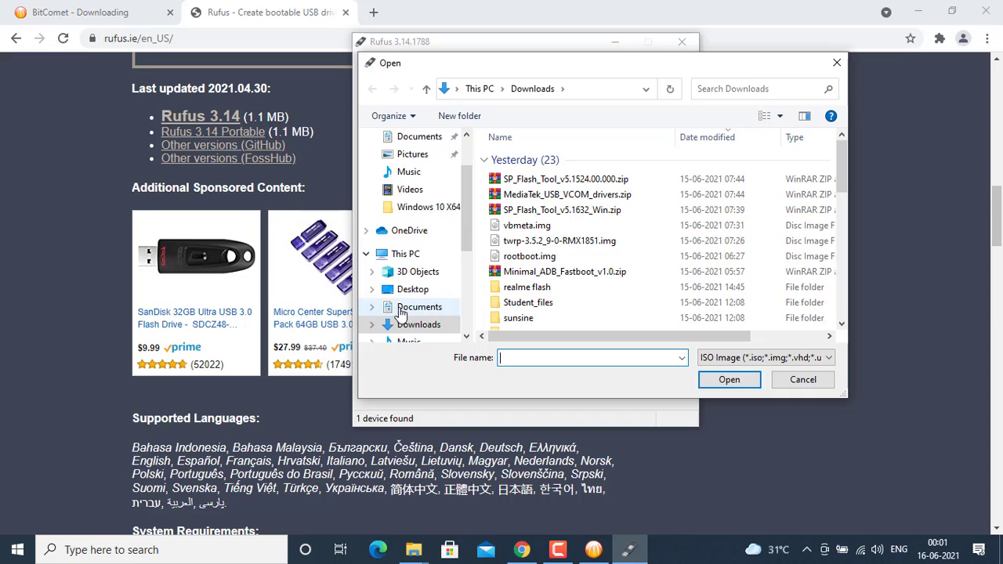
click(405, 255)
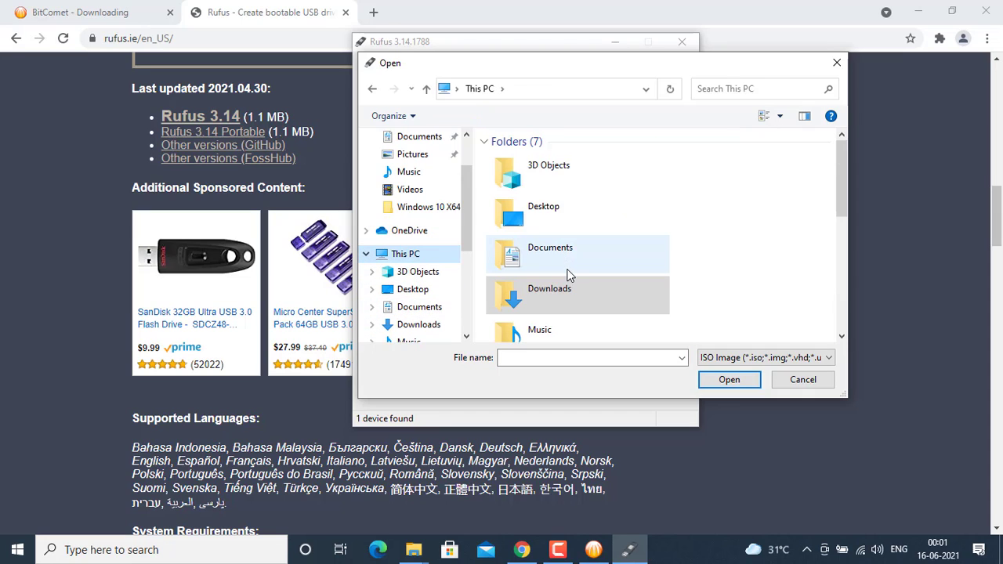
click(487, 146)
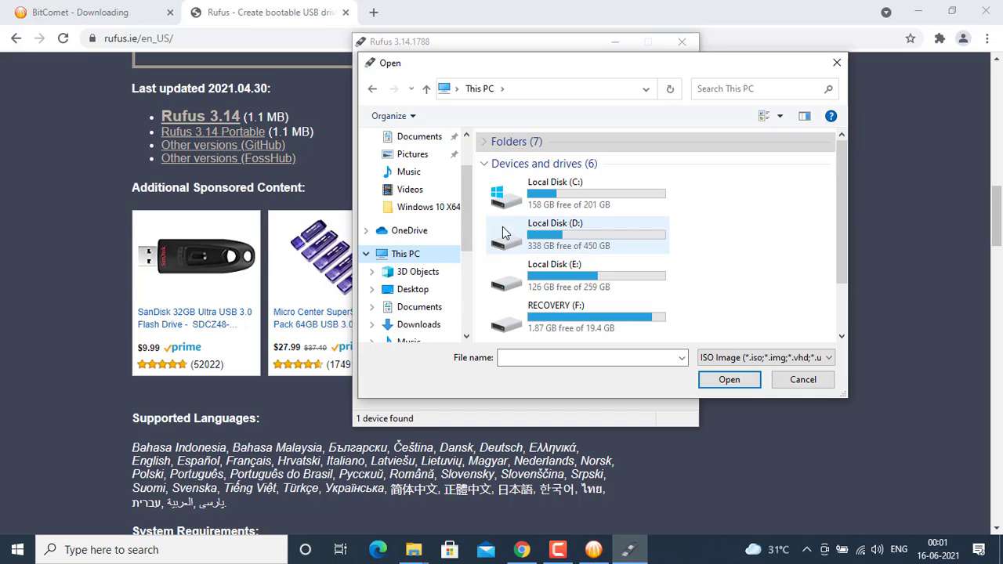
double_click(551, 248)
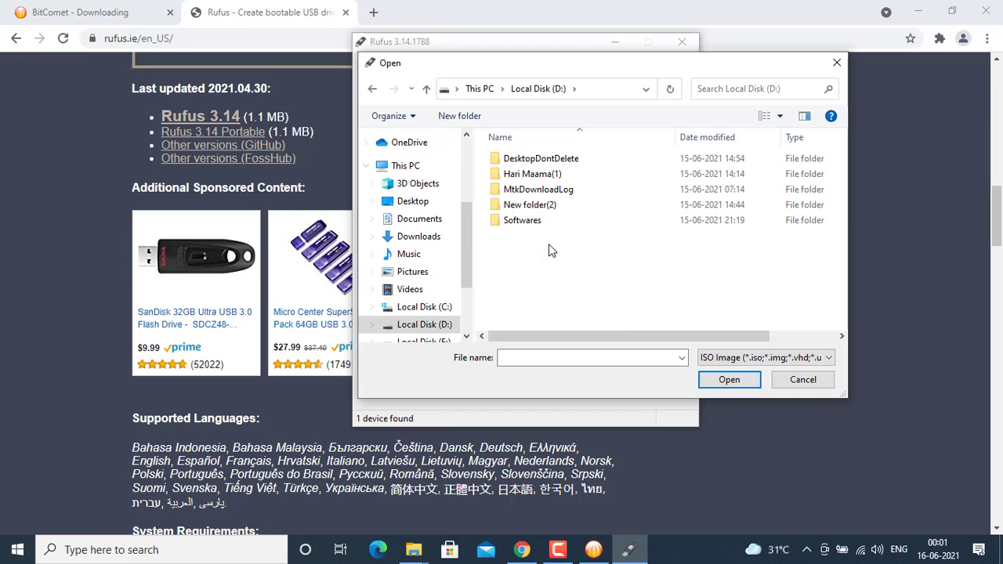
click(546, 220)
double_click(546, 220)
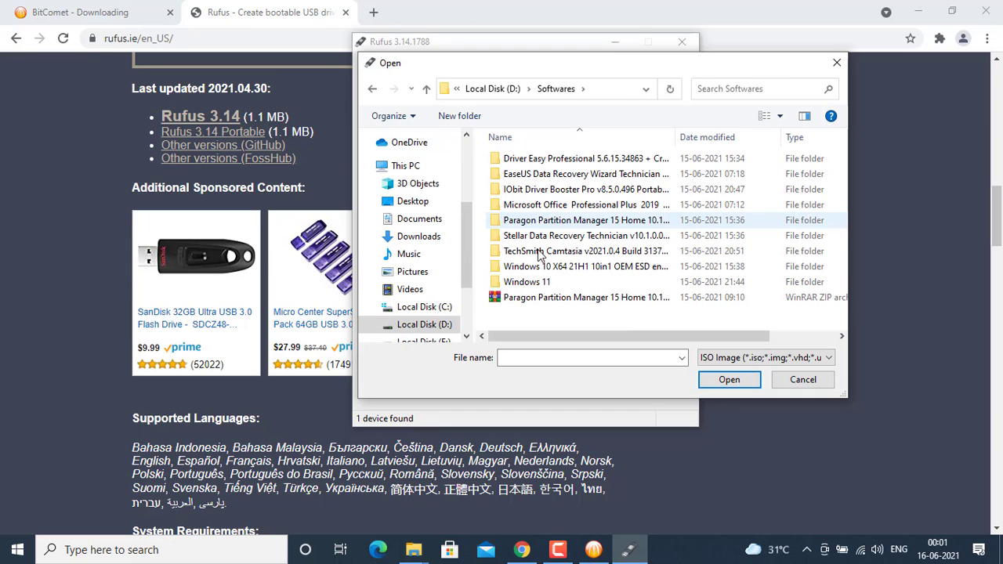
click(527, 288)
double_click(525, 284)
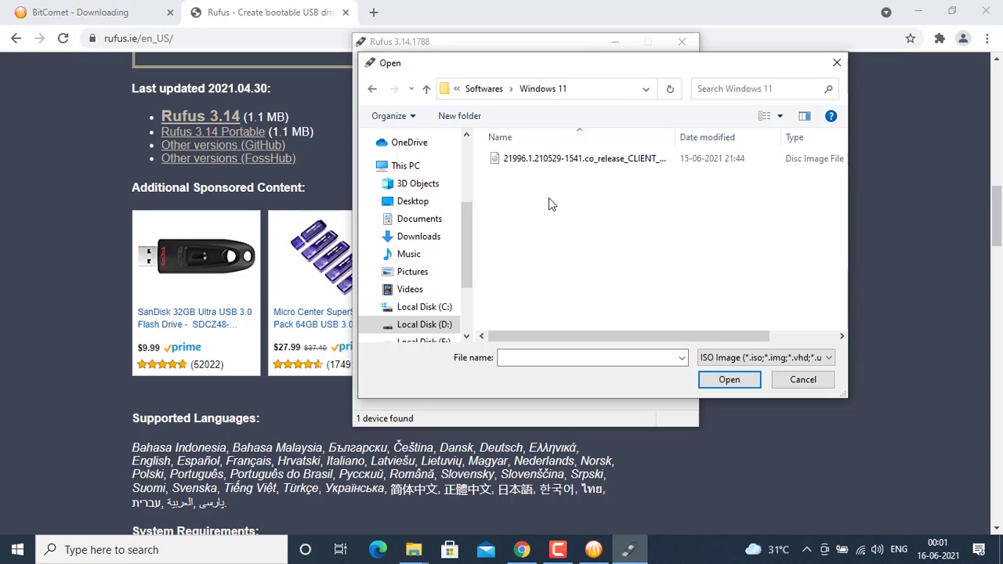
click(563, 158)
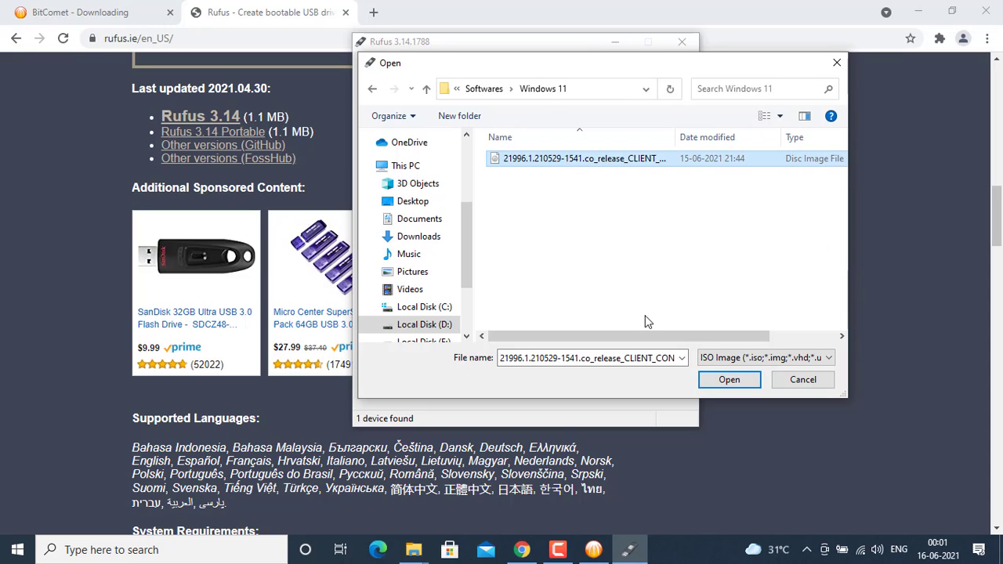
click(719, 387)
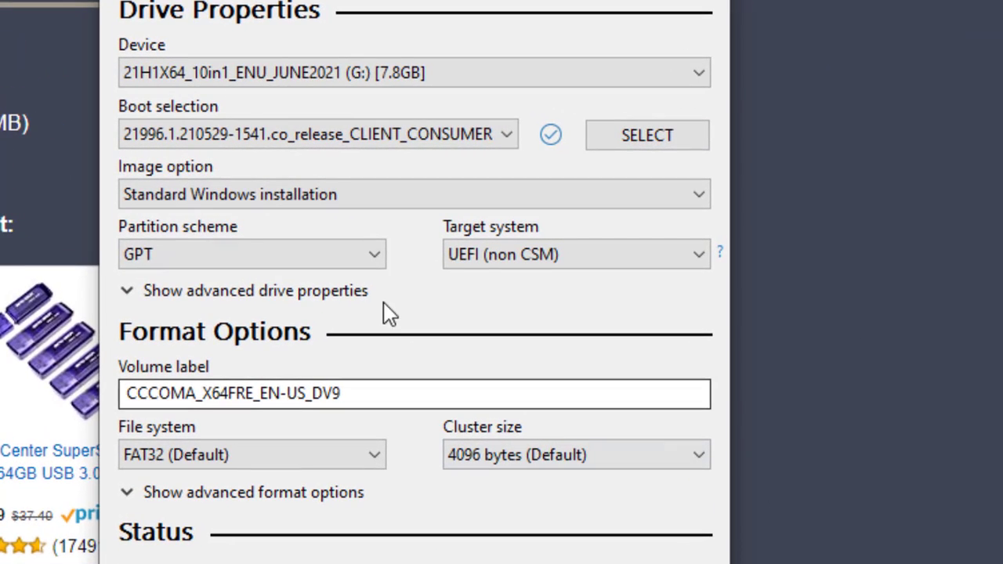
click(252, 252)
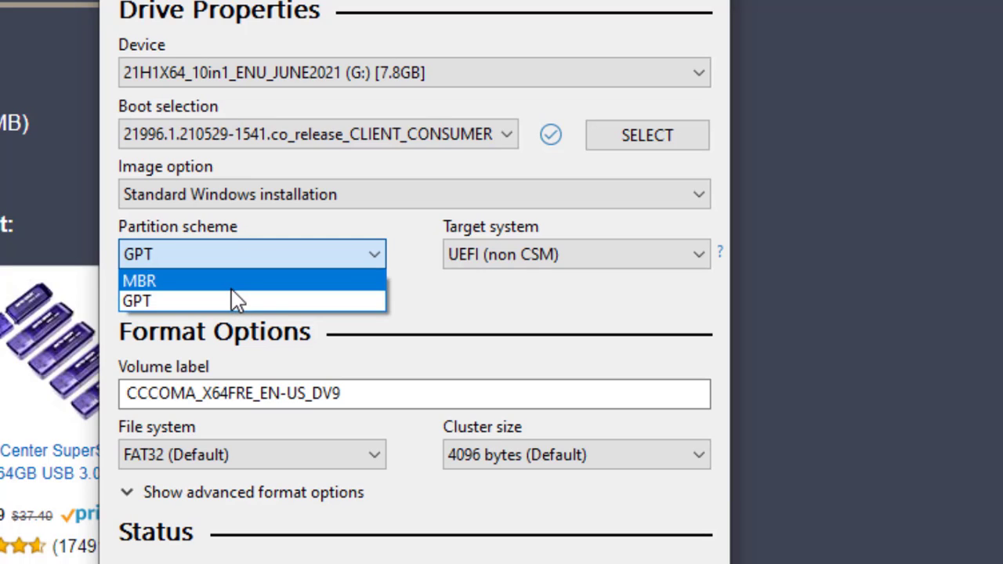
click(430, 296)
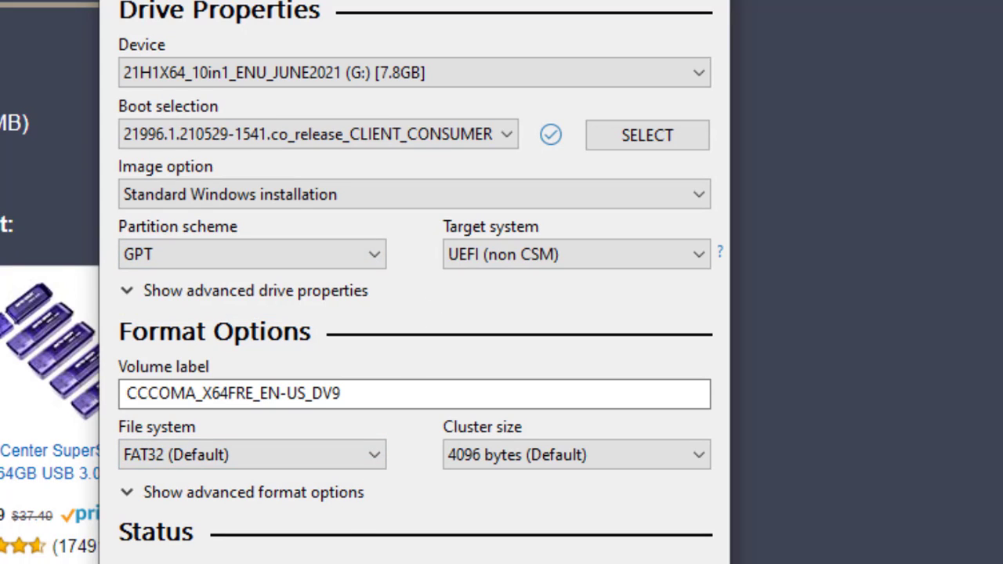
click(413, 550)
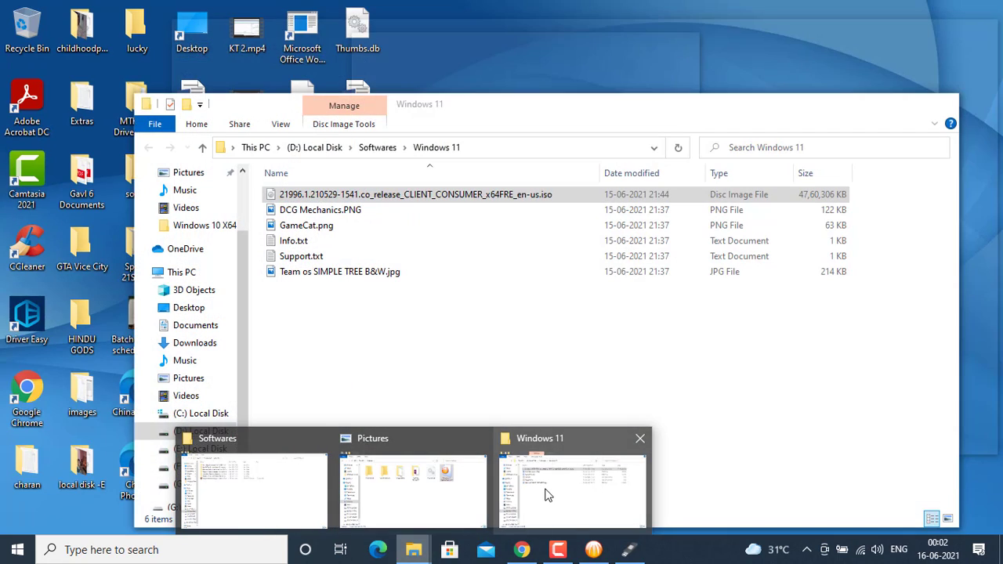
click(547, 495)
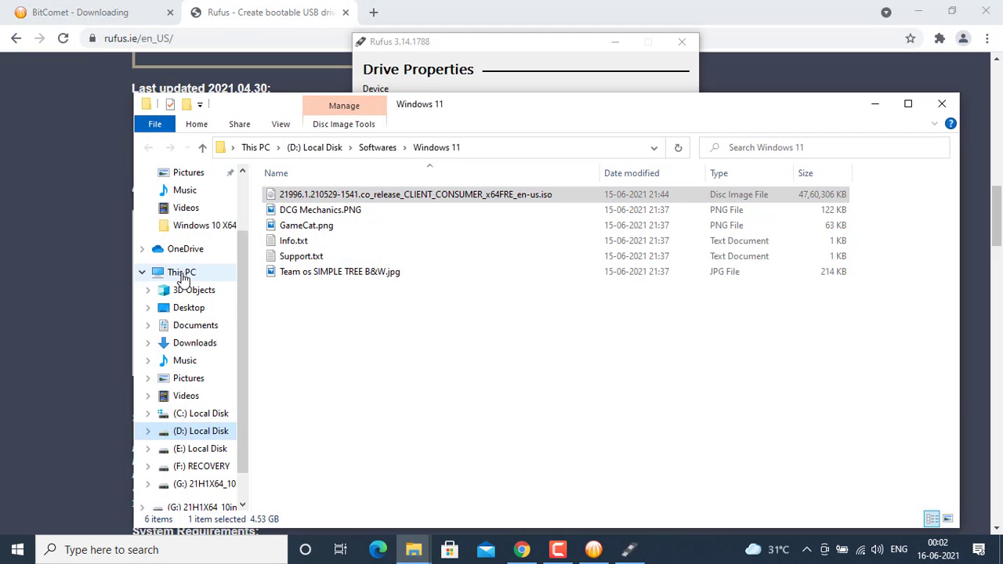
right_click(182, 275)
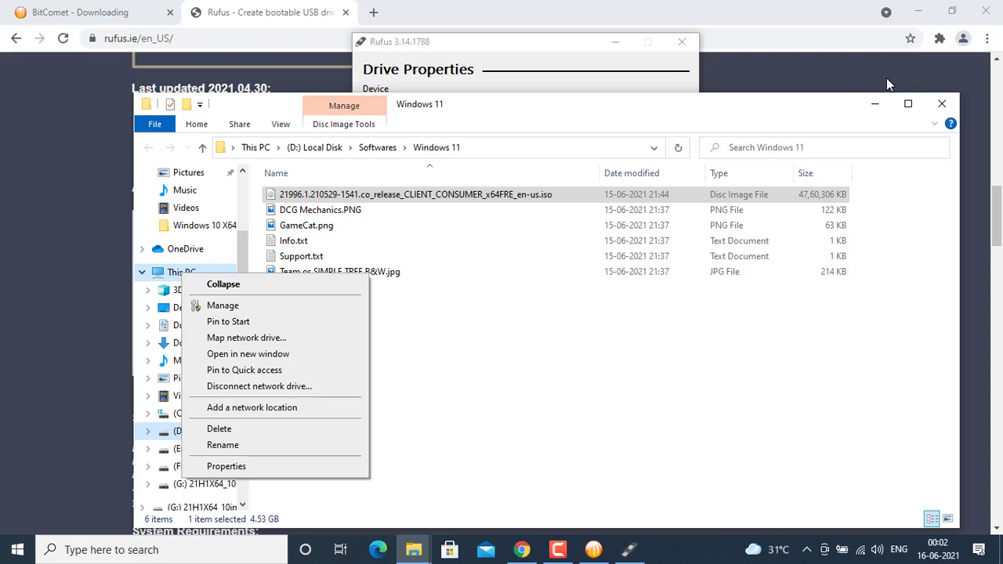
click(875, 103)
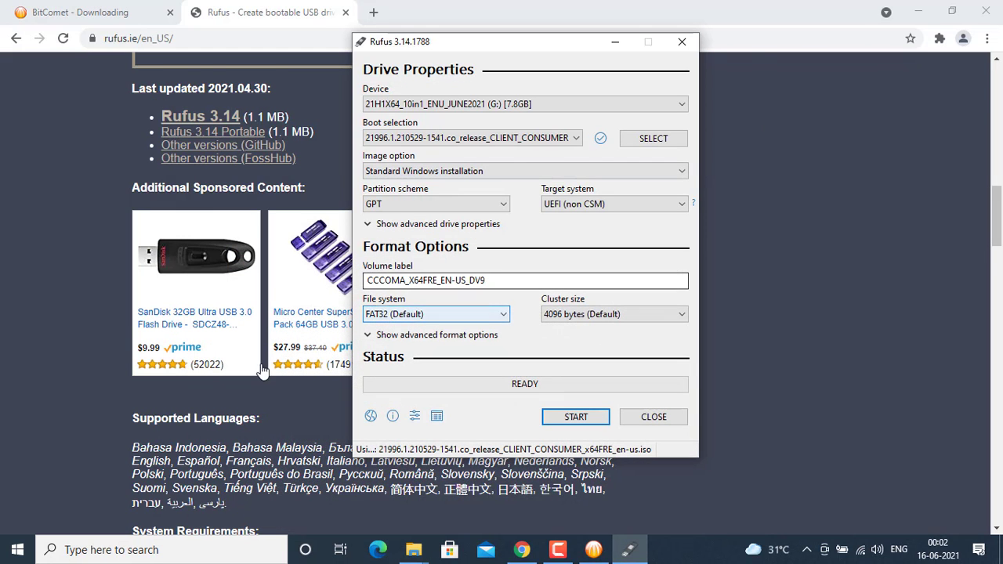
Check the partition style of Disk 0 in its volume properties in Disk Management, closing the windows when done
right_click(17, 549)
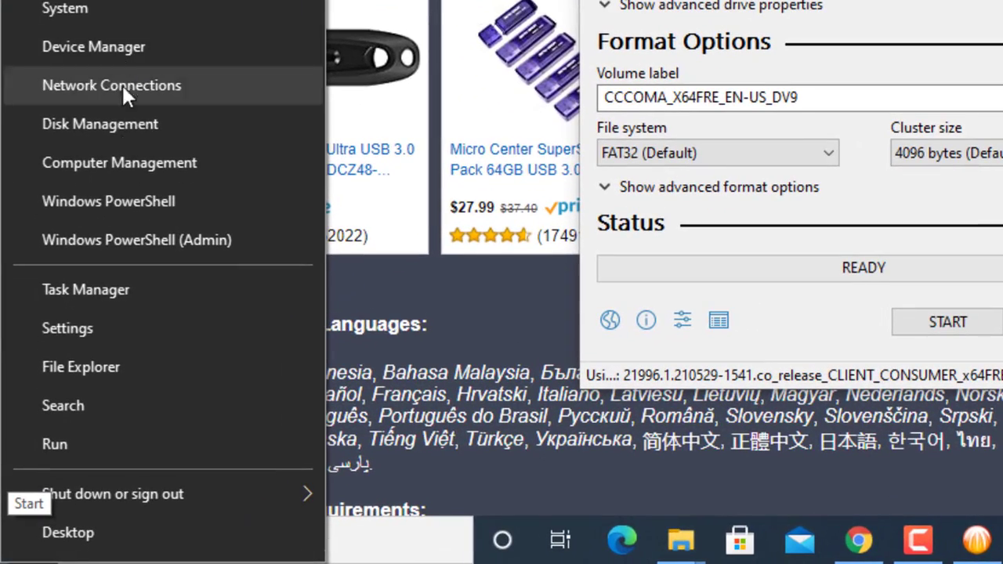
click(118, 137)
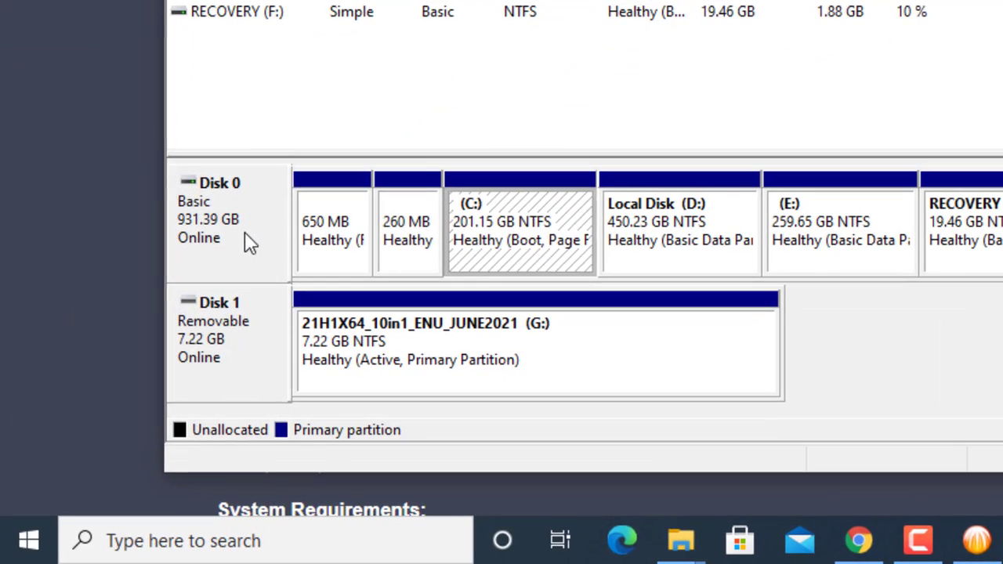
click(249, 241)
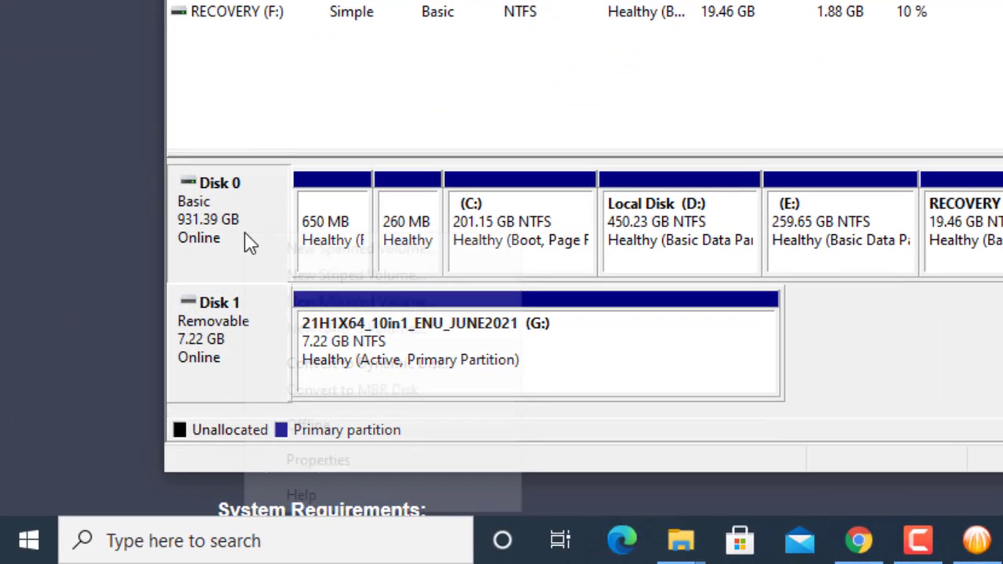
right_click(247, 240)
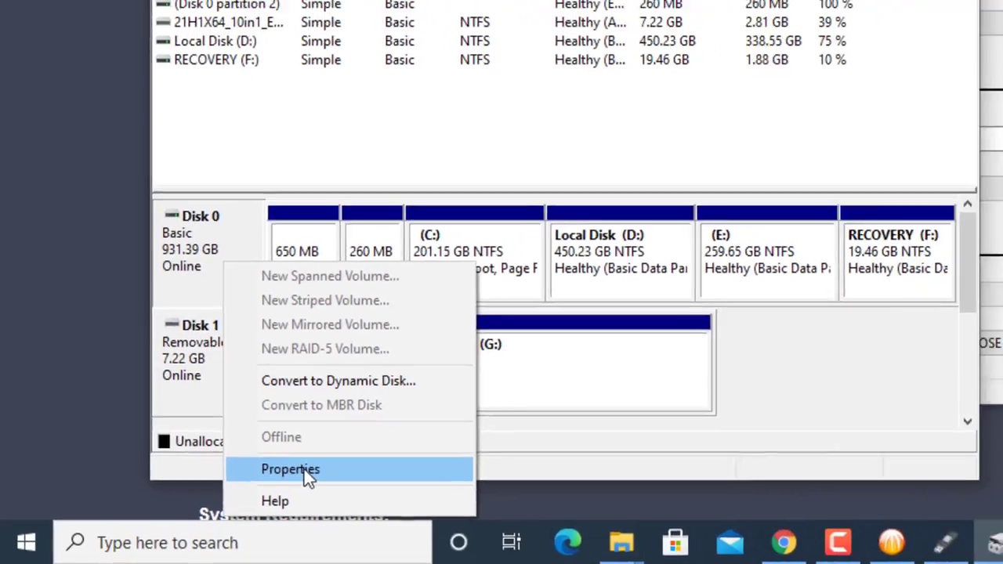
click(329, 461)
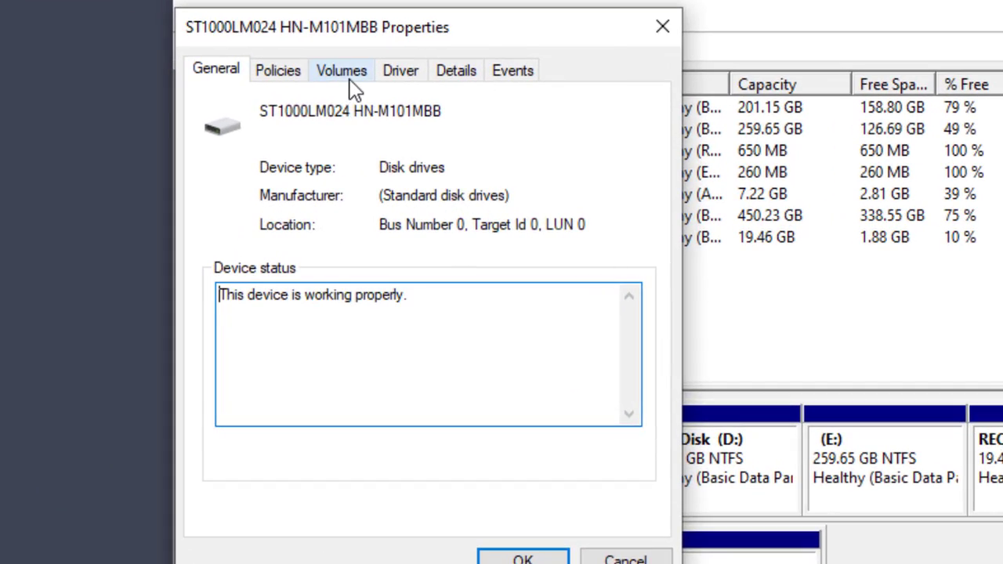
click(350, 80)
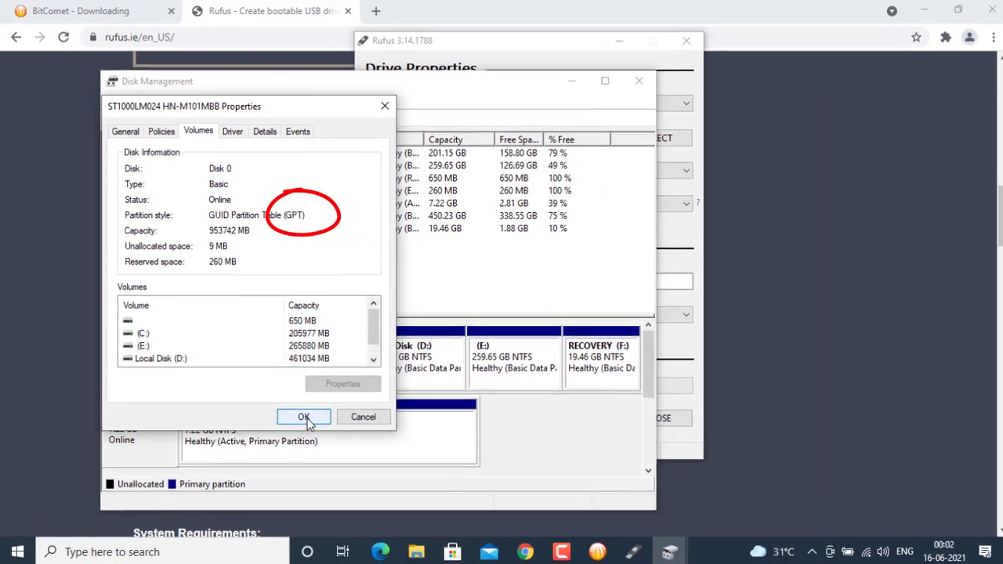
click(441, 510)
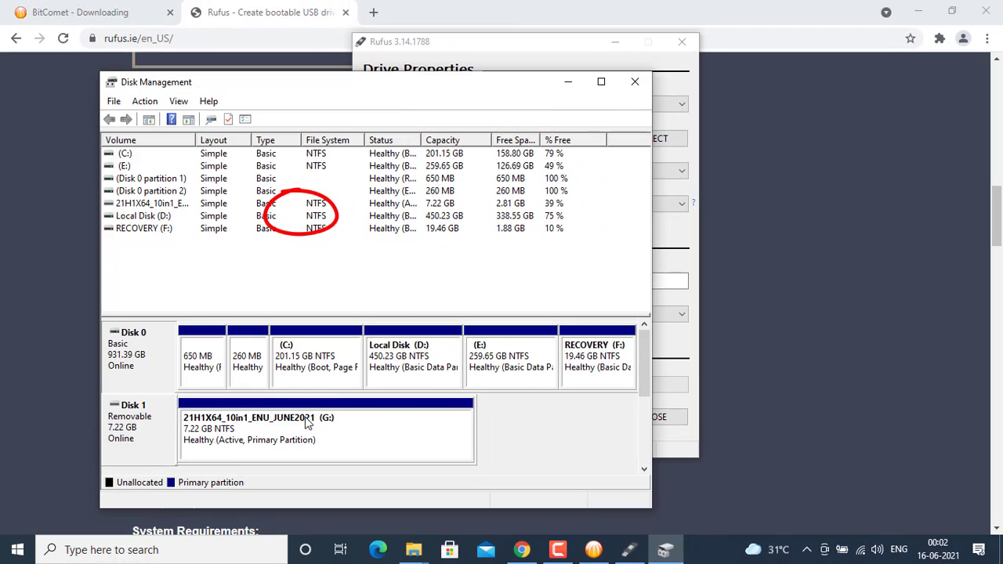
click(639, 84)
Choose the GPT partition scheme in Rufus and start writing the G: USB drive, accepting that all its data is erased
click(475, 205)
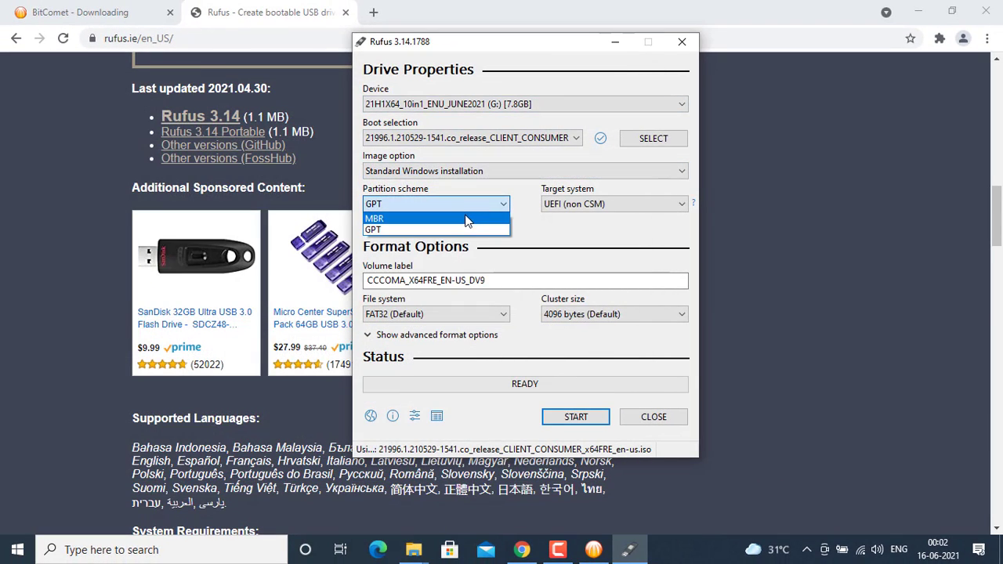
click(466, 229)
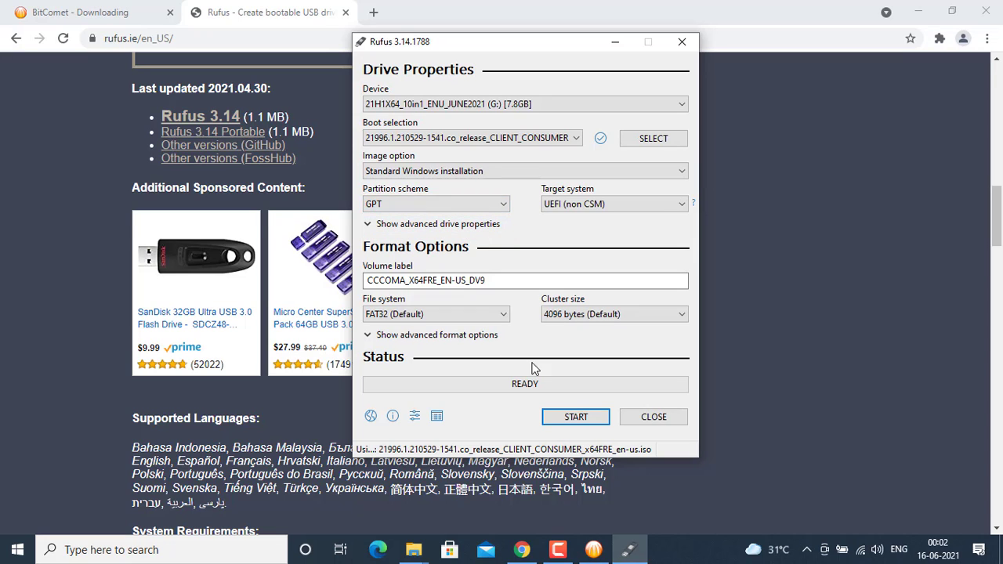
click(576, 417)
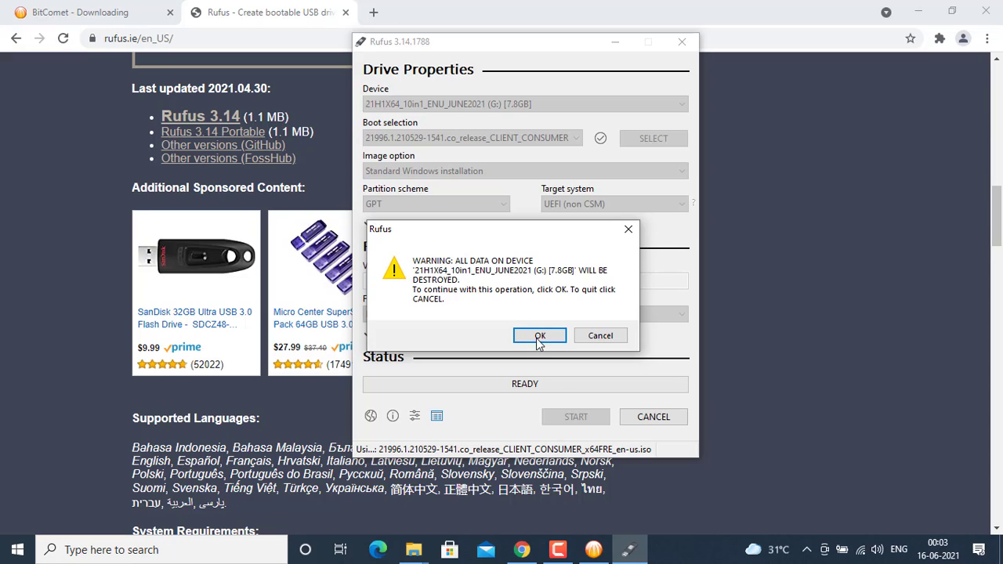
click(538, 337)
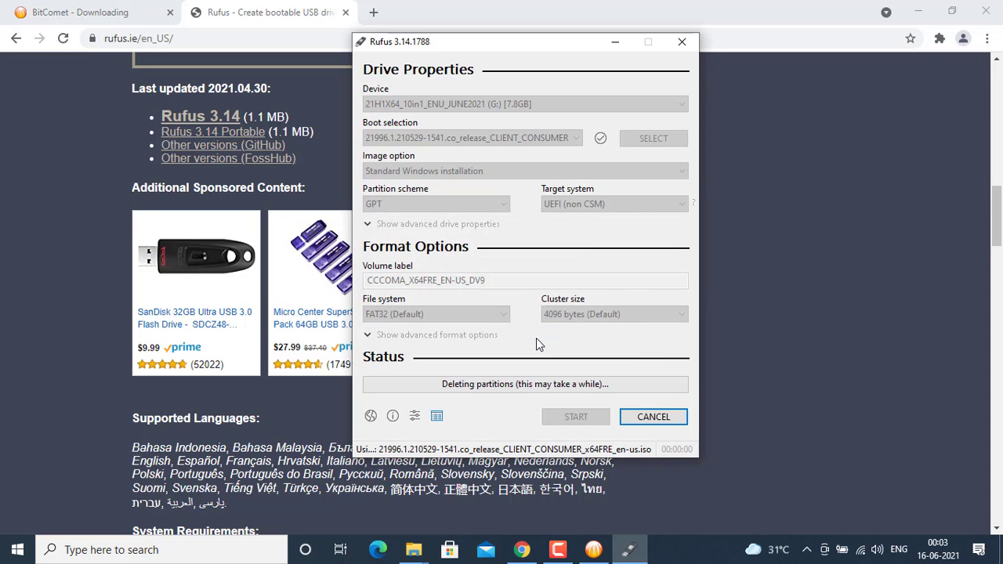